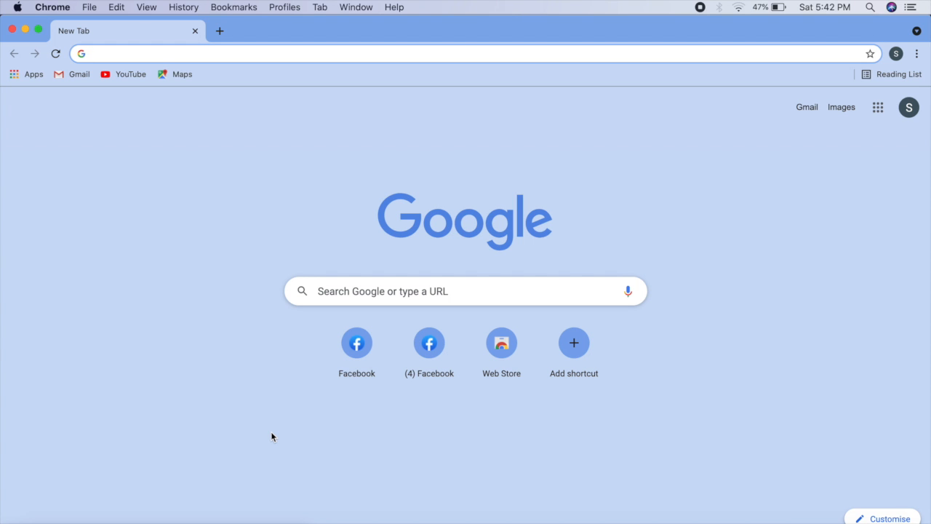
Search Google for "blogger" and open the Blogger.com website
text(blogger)
key(Return)
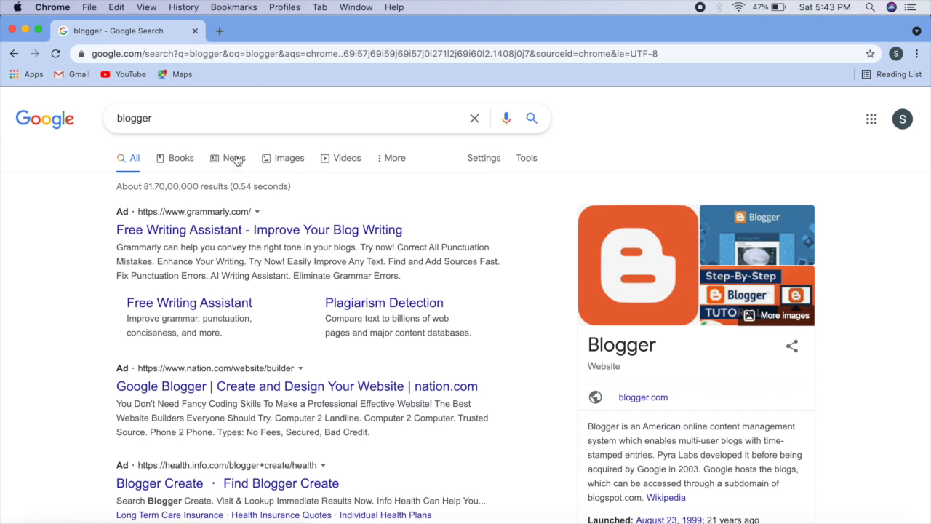
scroll(3, 262, down, 5)
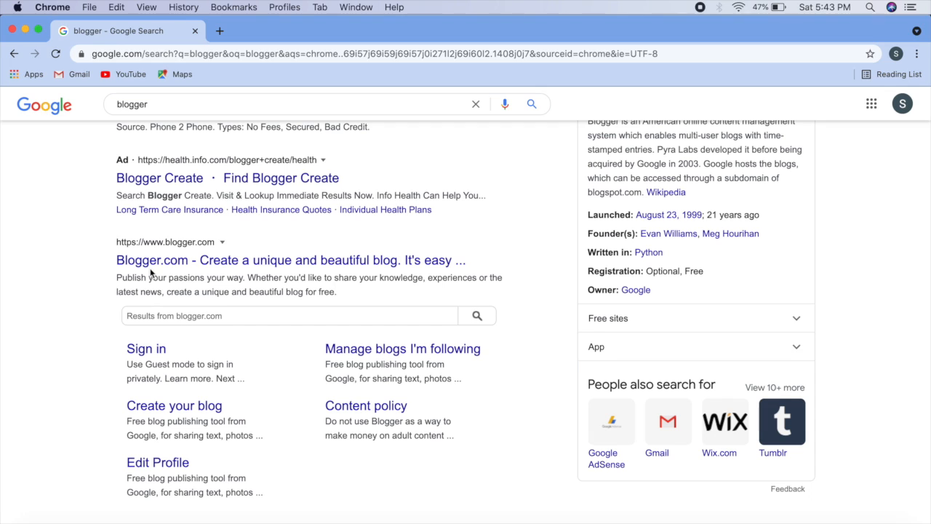
click(151, 264)
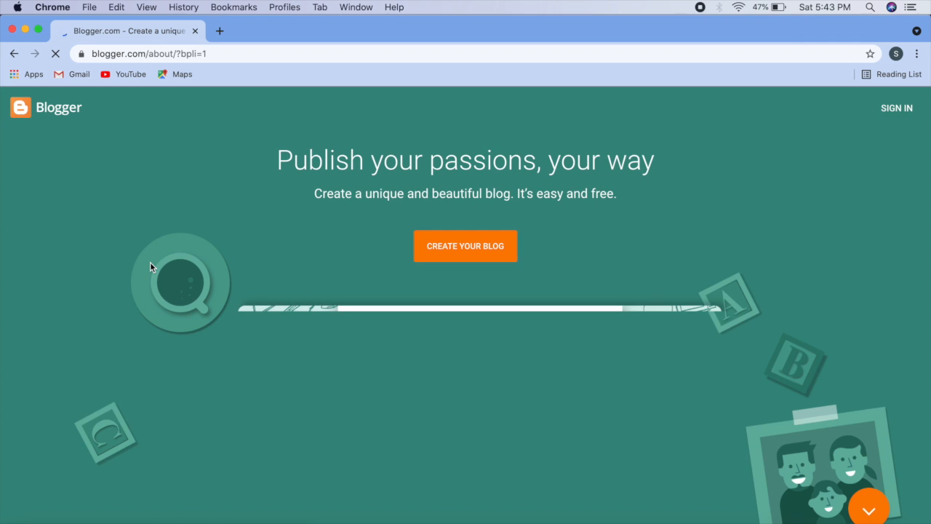
scroll(149, 265, down, 2)
scroll(149, 264, up, 2)
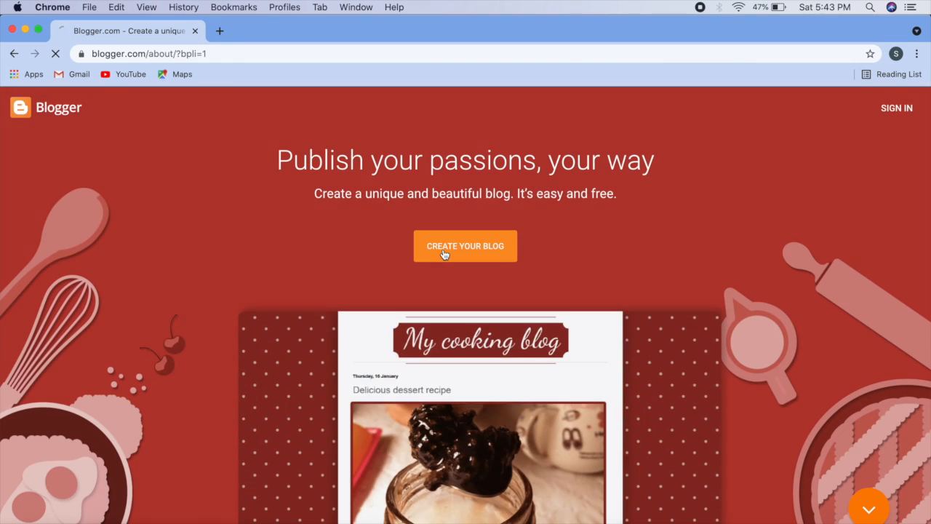
Start creating a blog and sign in with the existing Google account by entering its password
click(445, 252)
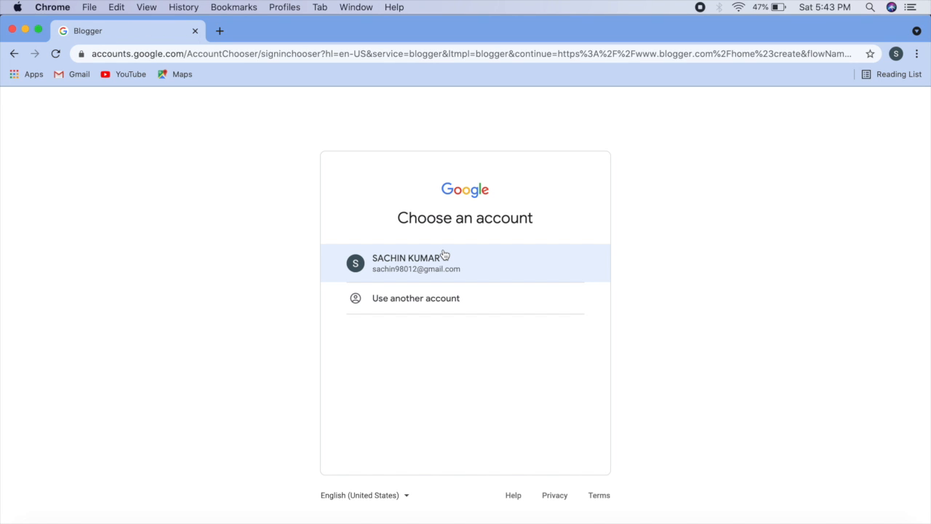
click(445, 254)
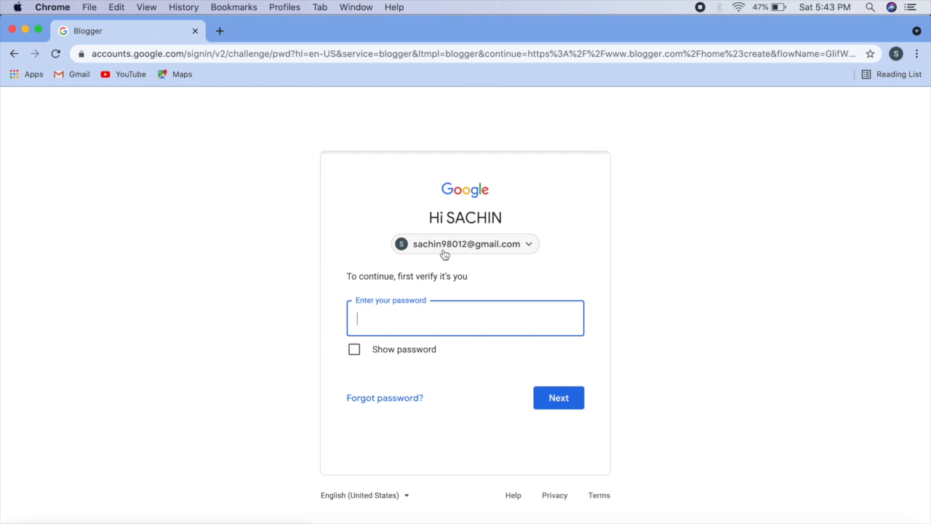
click(412, 314)
click(285, 321)
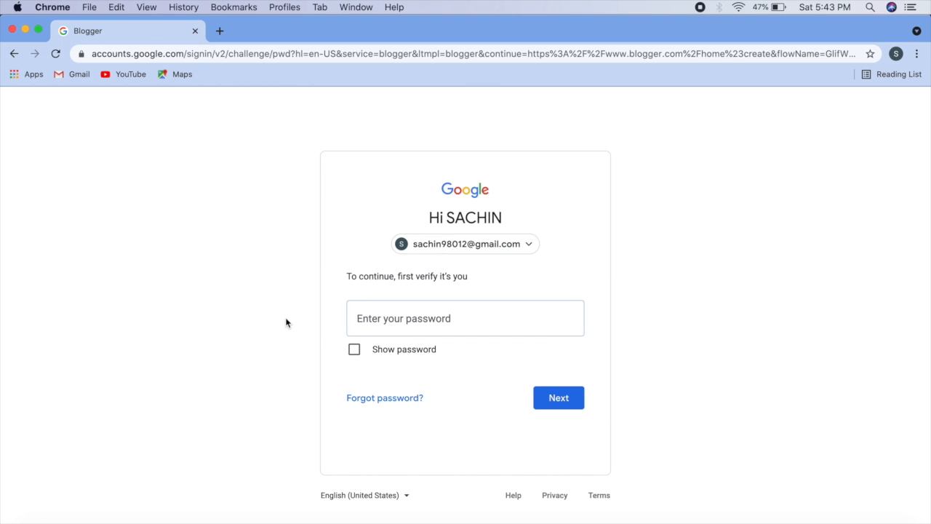
click(364, 316)
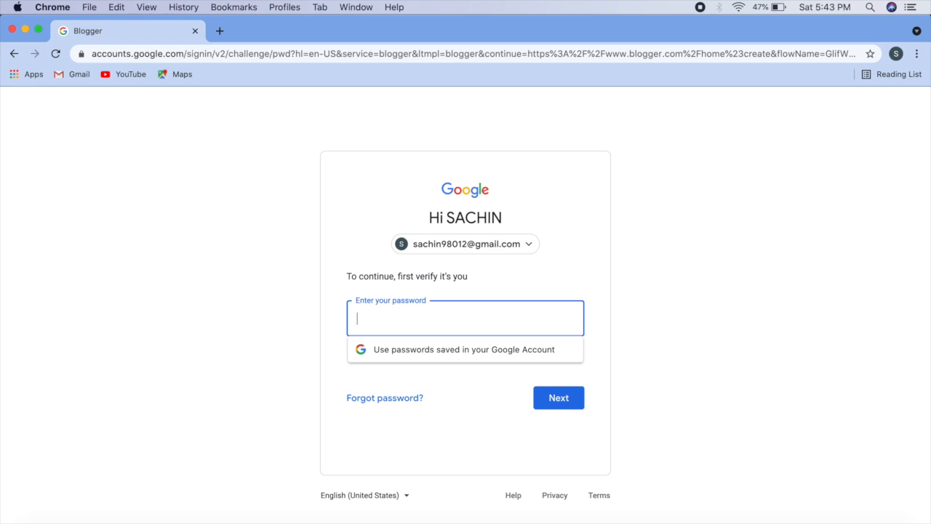
text(••••••••••)
click(564, 399)
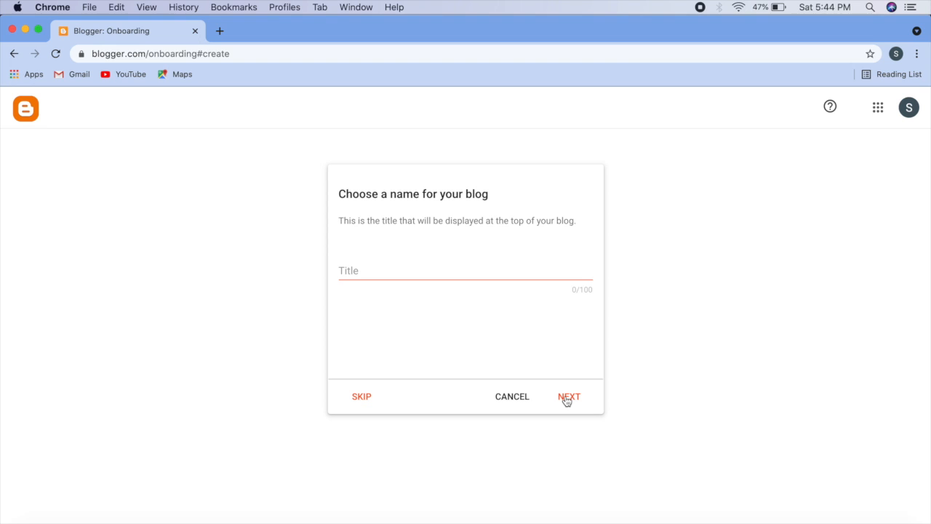
Name the blog with the owner's first name followed by "Online" and continue to the URL choice
click(461, 272)
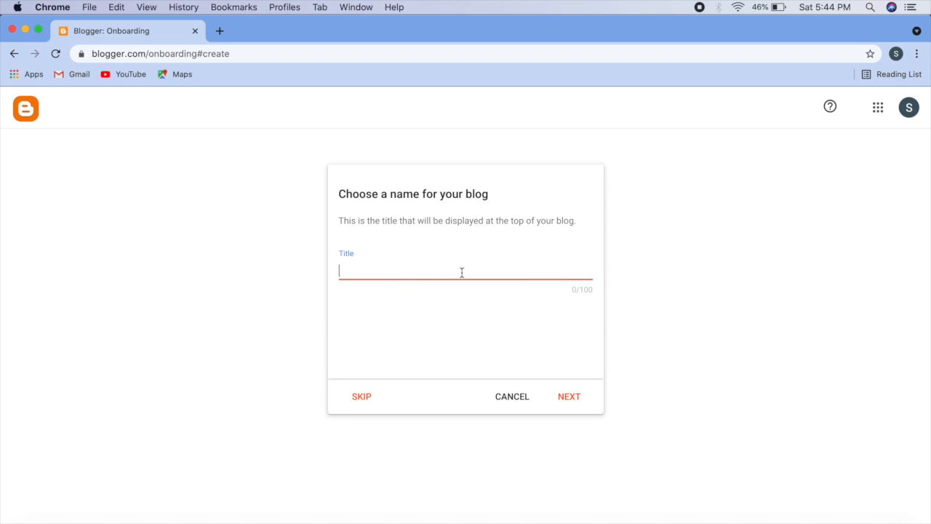
text(Sachin Online)
click(571, 393)
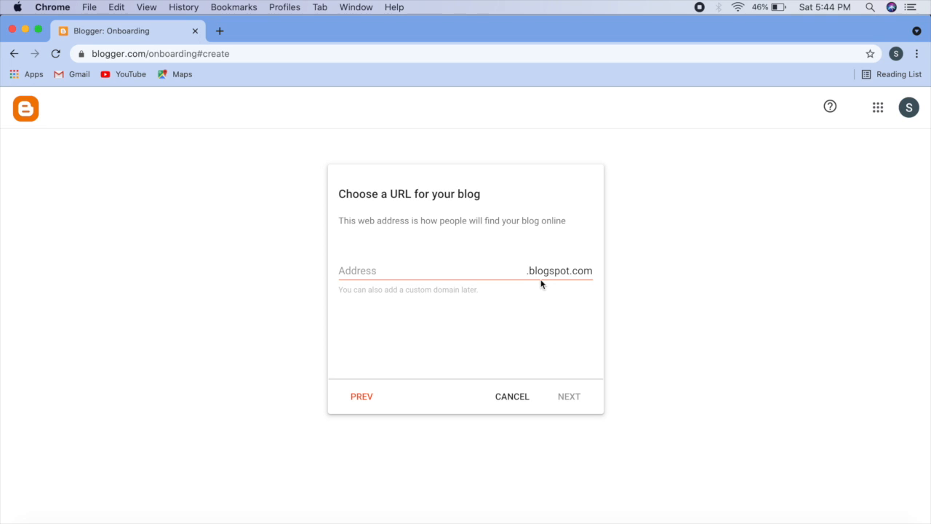
Try the owner's first name as the blog address, adding "online" and "99" to it as alternatives
click(494, 274)
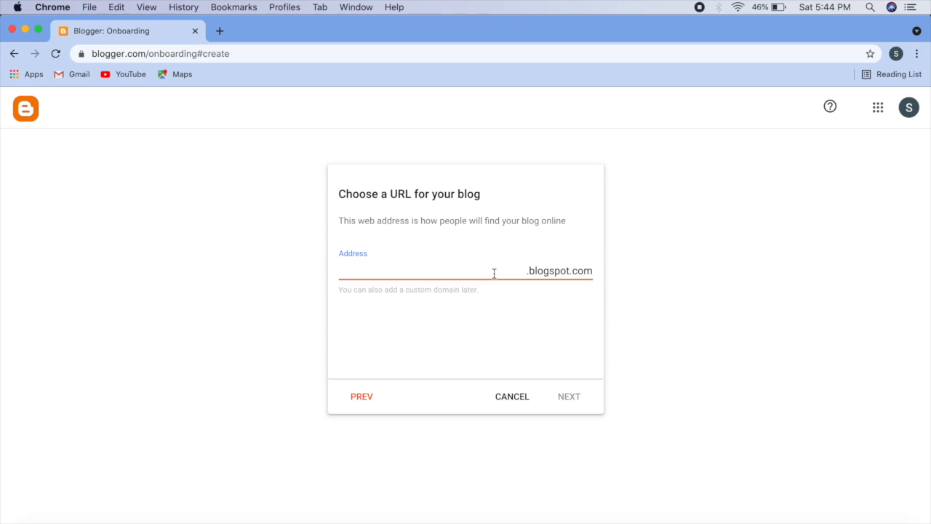
text(sachin)
click(505, 345)
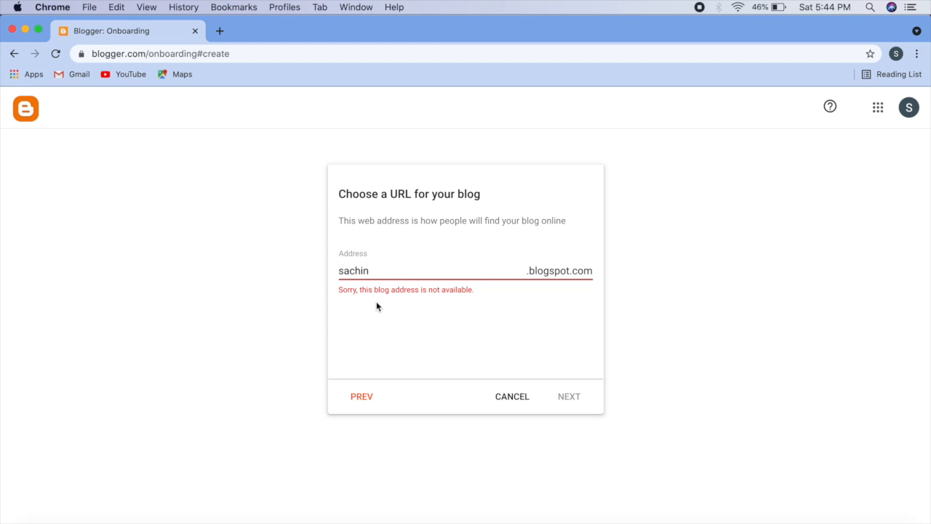
click(379, 275)
text(online)
click(395, 296)
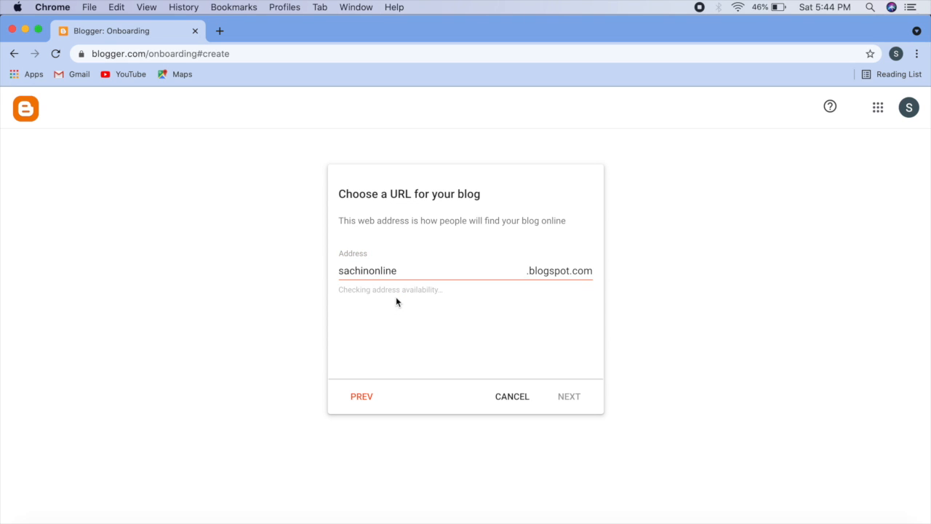
click(420, 275)
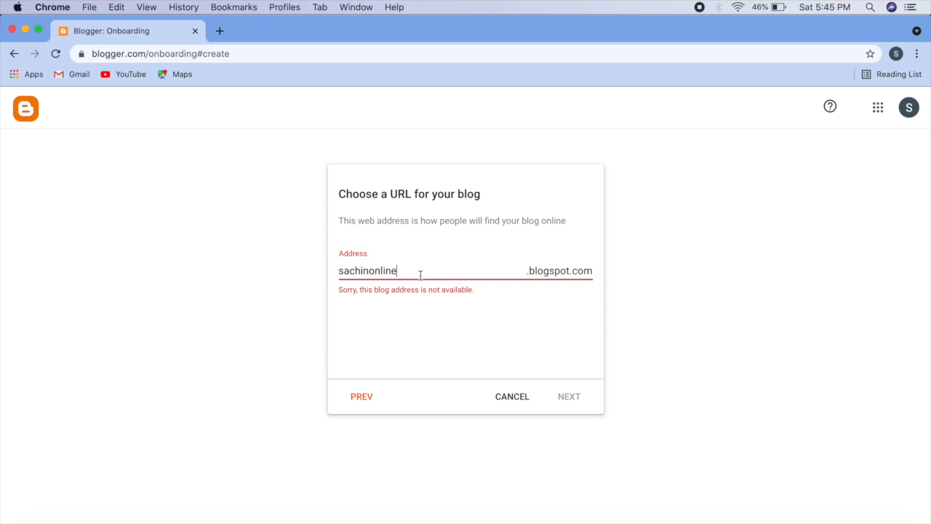
text(99)
click(420, 320)
Set the blog address to the owner's first name followed by "isonline" and continue to the display name
double_click(387, 270)
text(sachinisonline)
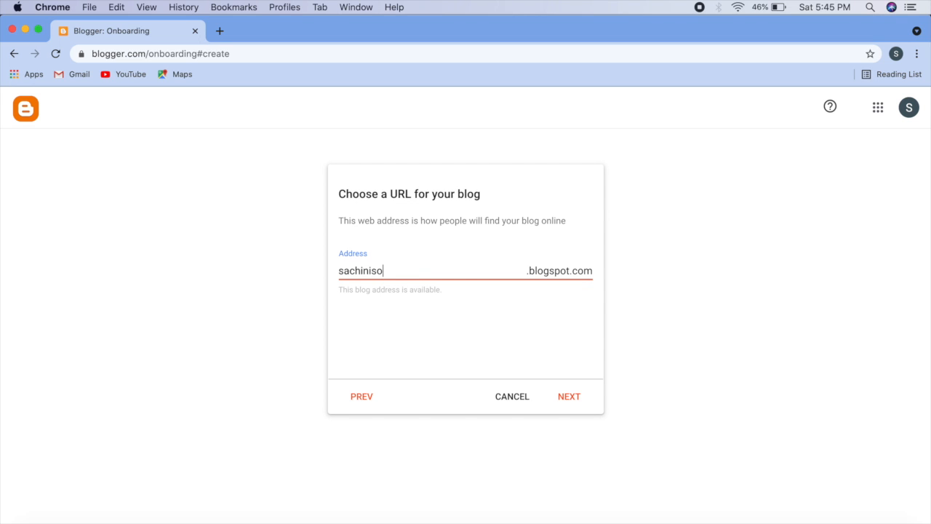
click(400, 298)
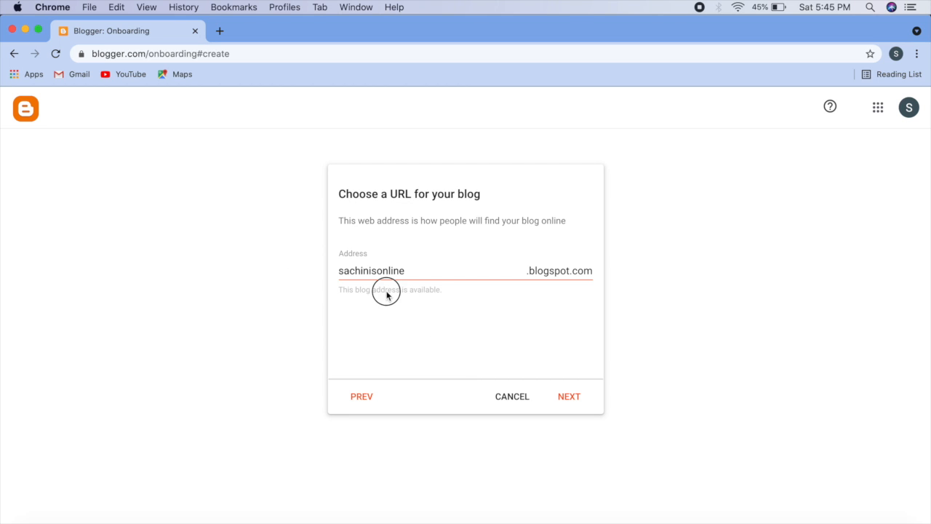
click(569, 397)
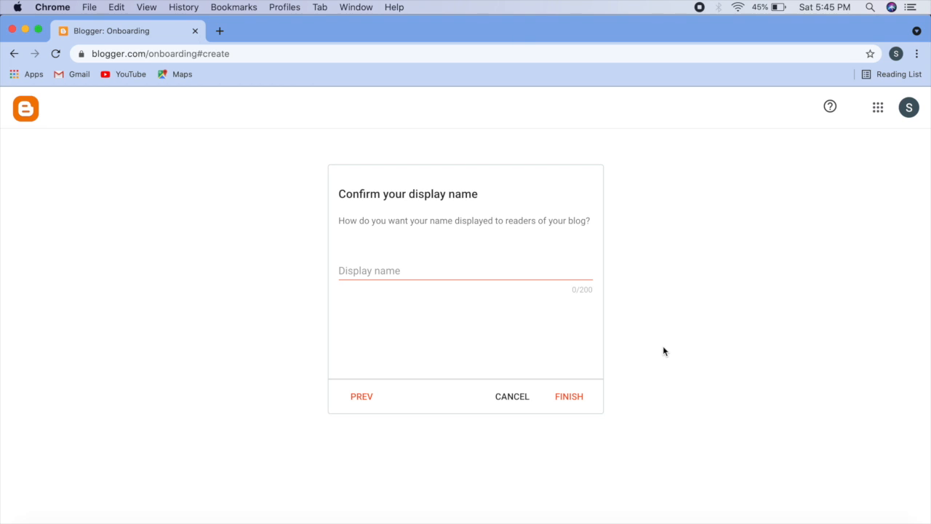
Enter the author's full name as the display name and finish creating the blog
click(534, 275)
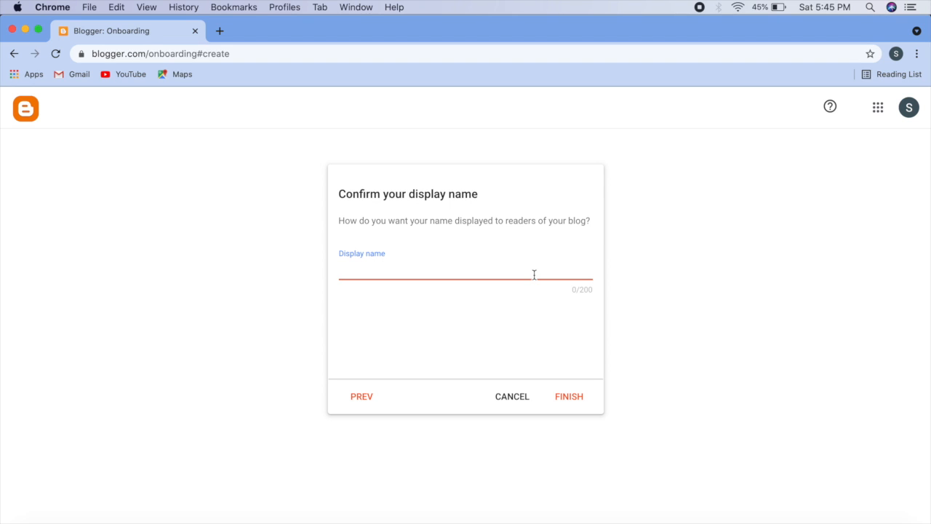
text(Sachin Sharma)
click(541, 314)
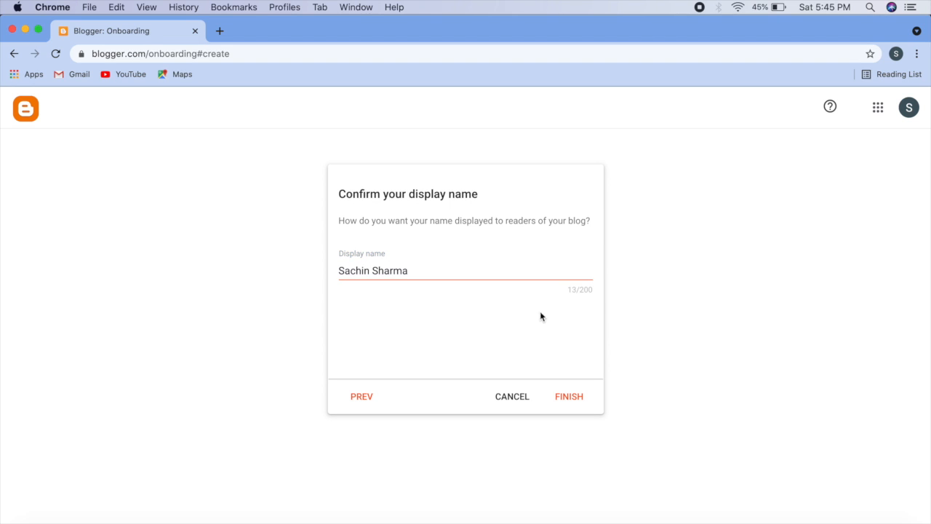
click(570, 397)
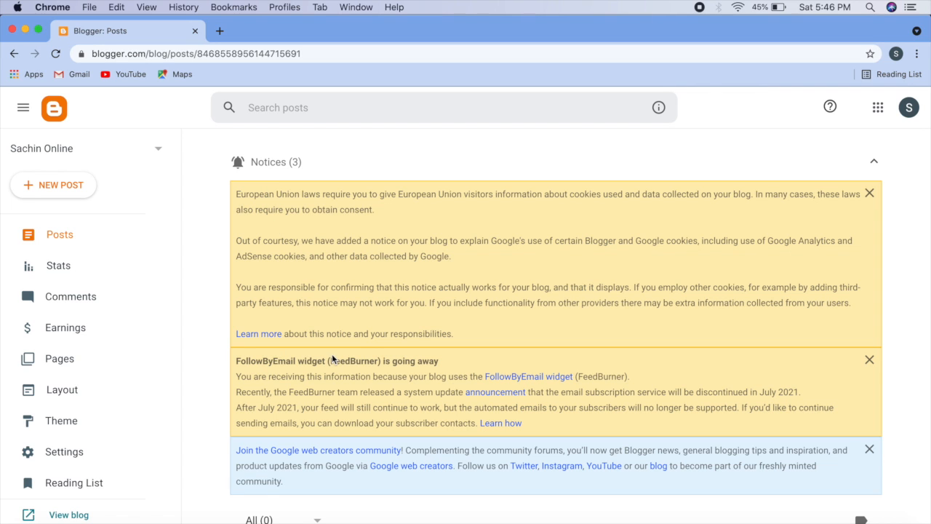
Dismiss the notices on the blog's posts dashboard
click(870, 449)
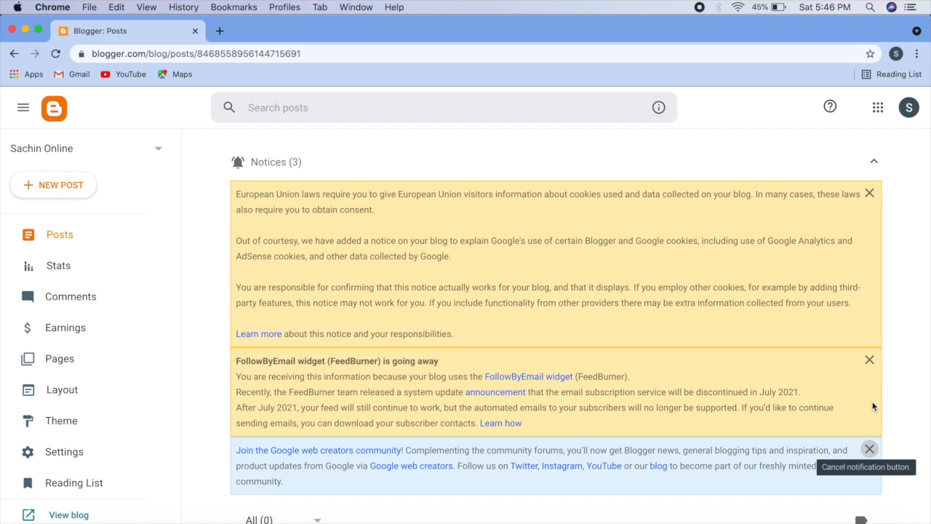
click(870, 195)
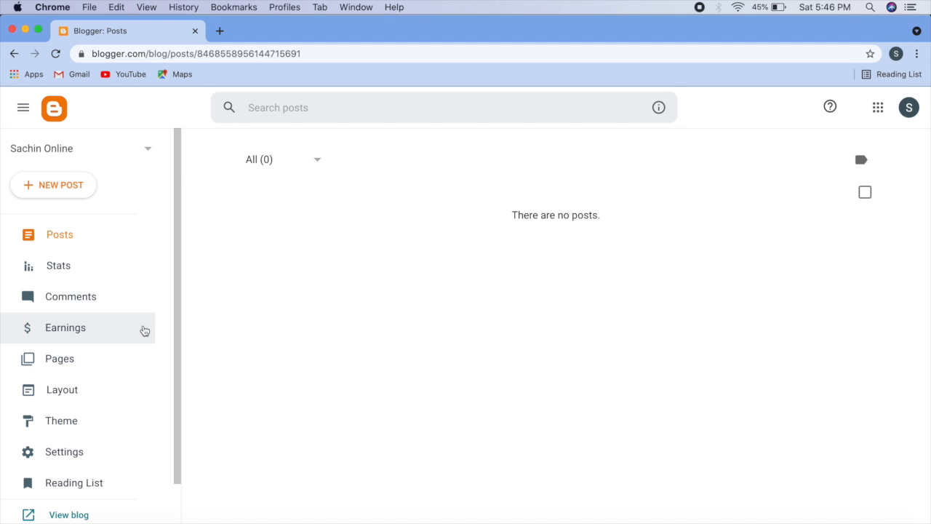
View the new blog's public page and return to the Blogger dashboard
scroll(142, 330, down, 3)
scroll(144, 331, down, 2)
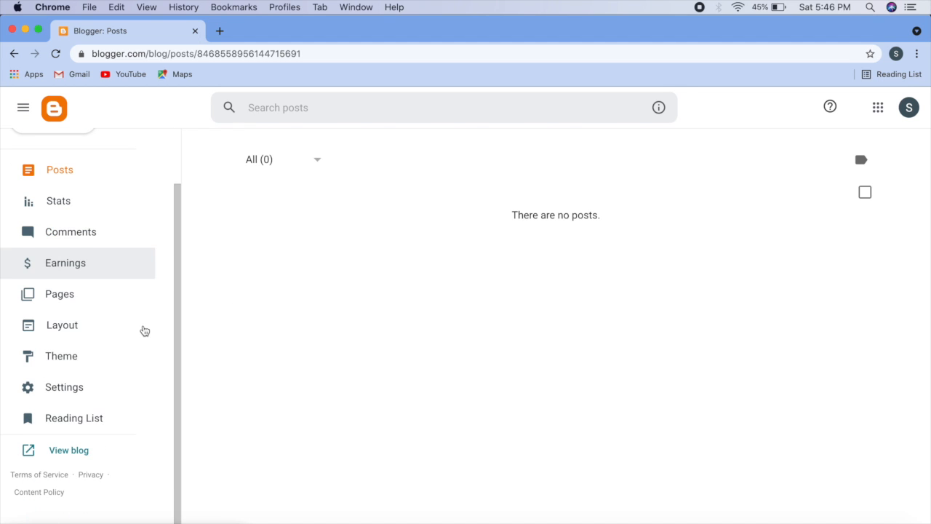
click(72, 451)
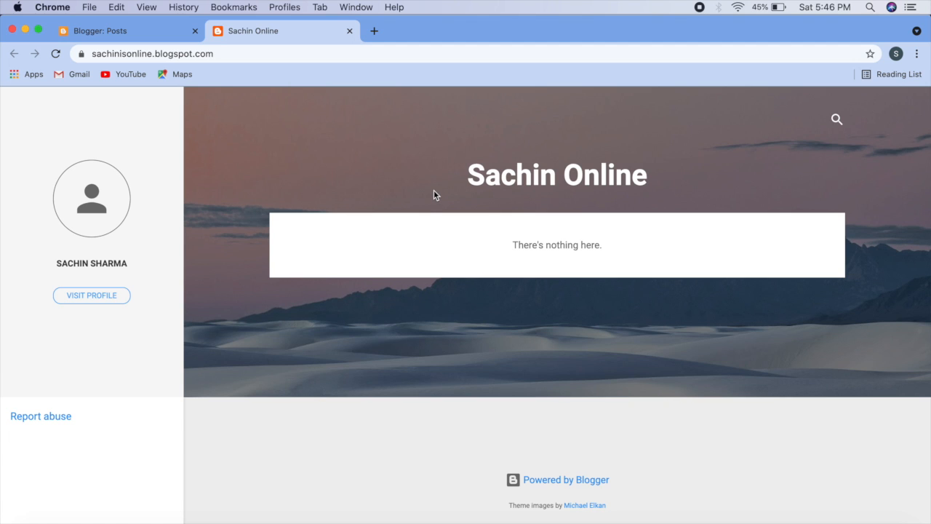
click(167, 38)
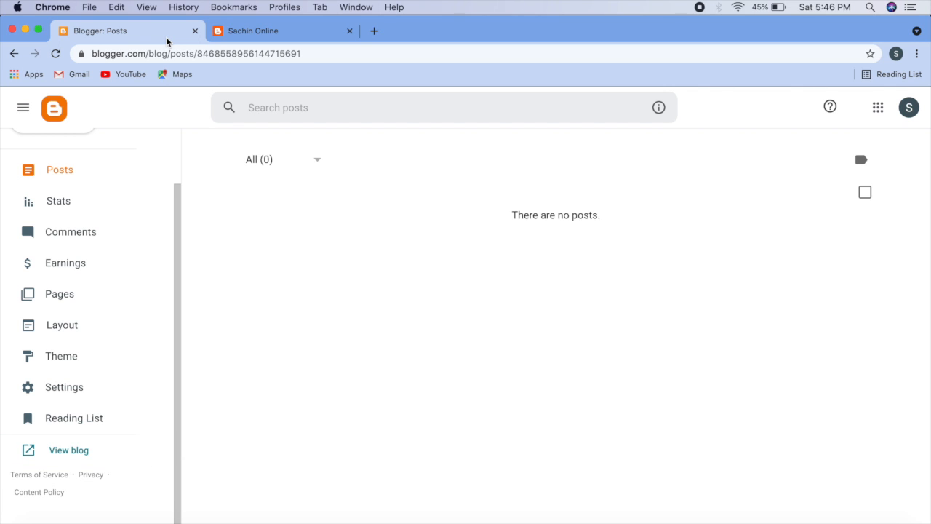
Create a new post titled "My Travel Plan for Goa in 2022"
scroll(76, 173, up, 2)
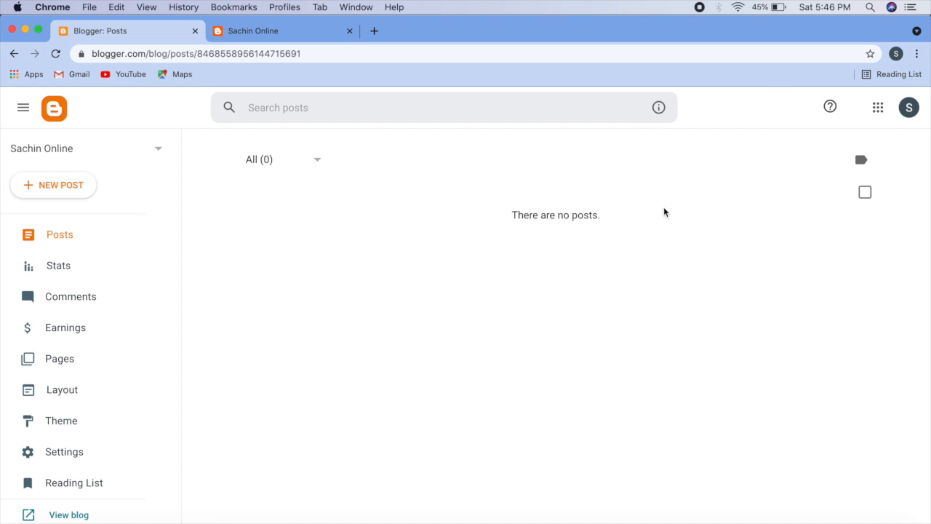
click(39, 195)
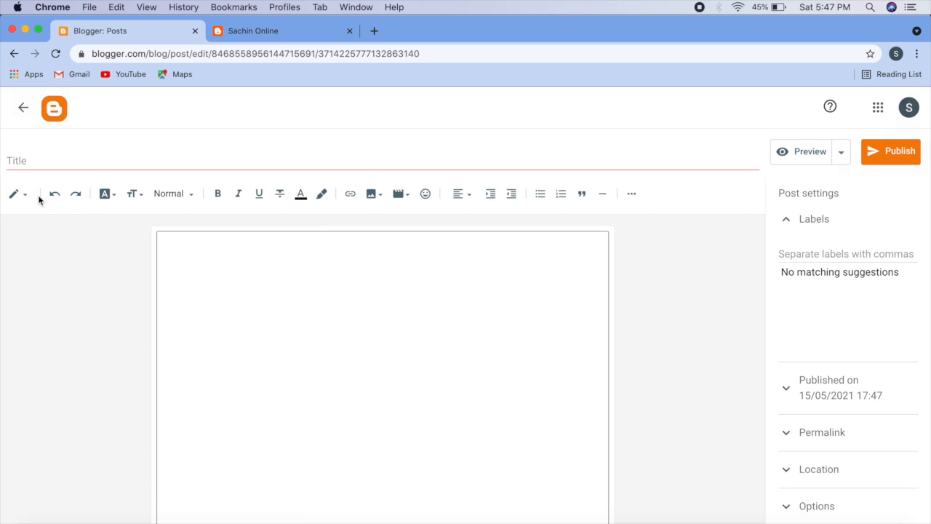
click(31, 159)
text(My Travel Plan for Goa in 2022)
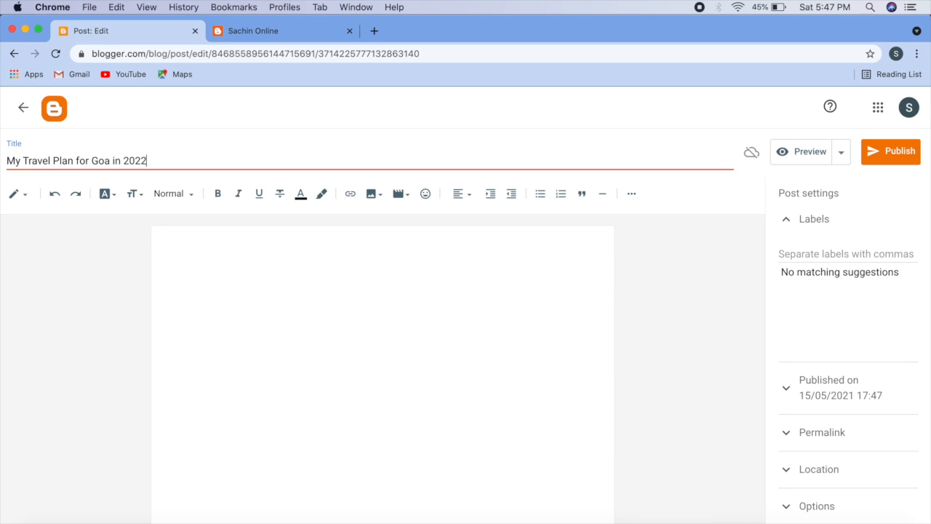
Write the post body: "I am planning for a trip to Goa in 2022. Now here I am sharing all the details of that."
click(216, 280)
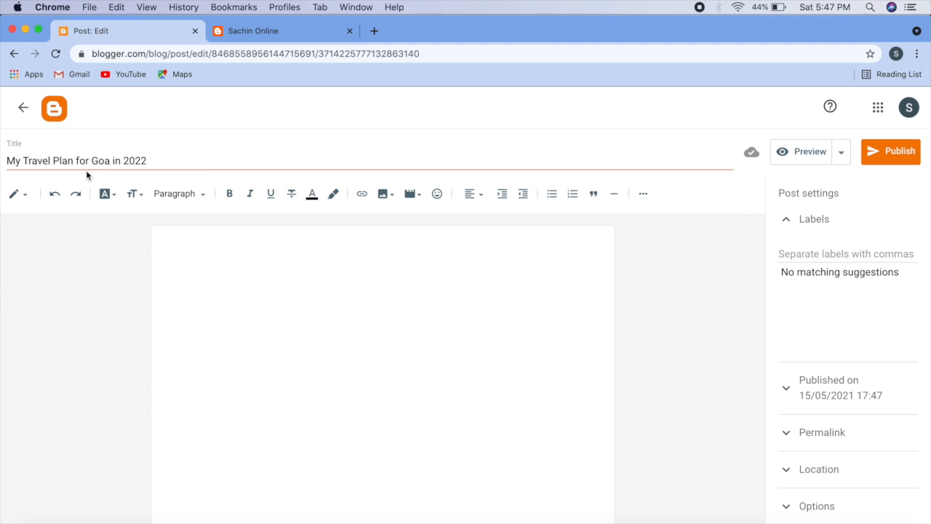
click(216, 253)
text(I)
text(am planning for a trip t)
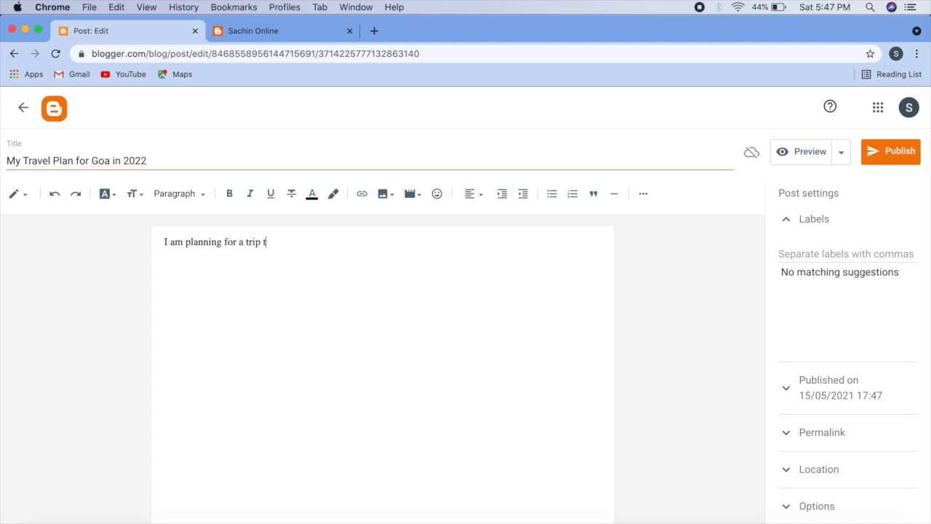
text(o Goa in 20212 He)
key(BackSpace)
key(BackSpace)
key(BackSpace)
text(. No)
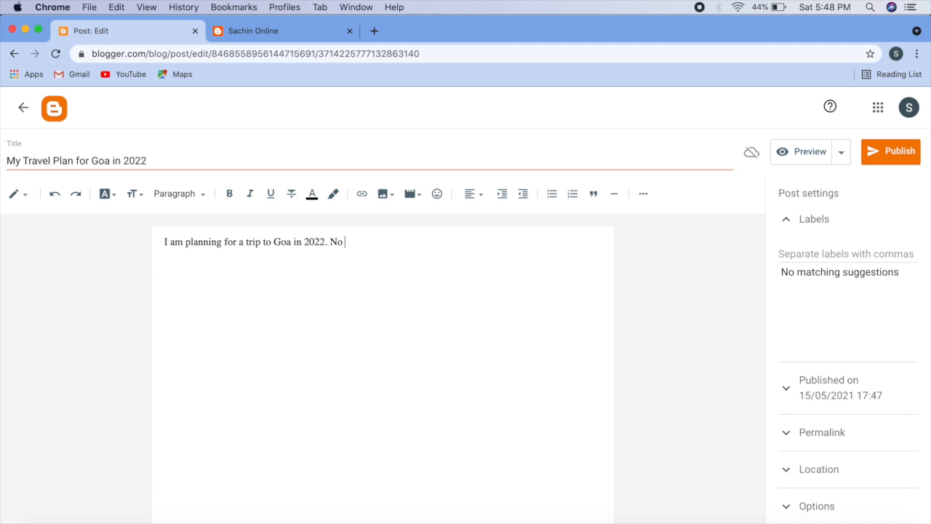
text(w here is)
key(BackSpace)
key(BackSpace)
text(I am sharing all )
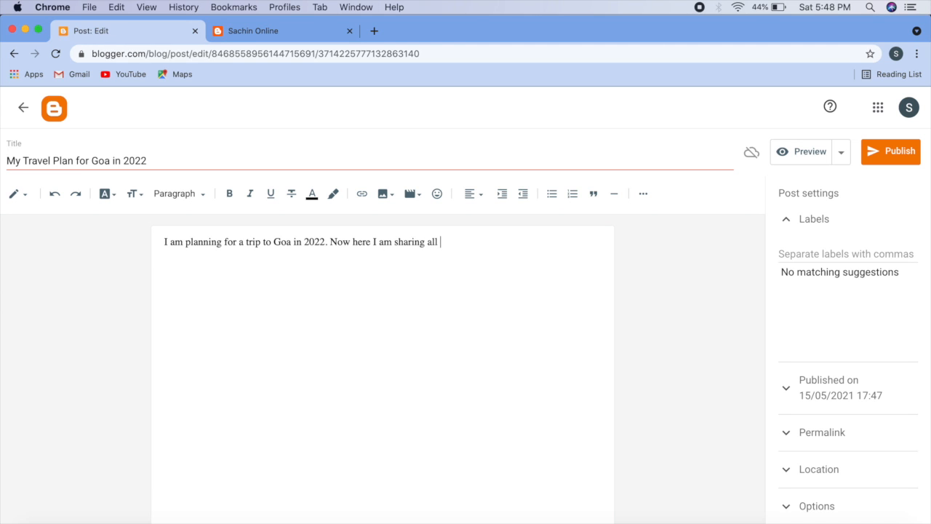
text(the details of that.)
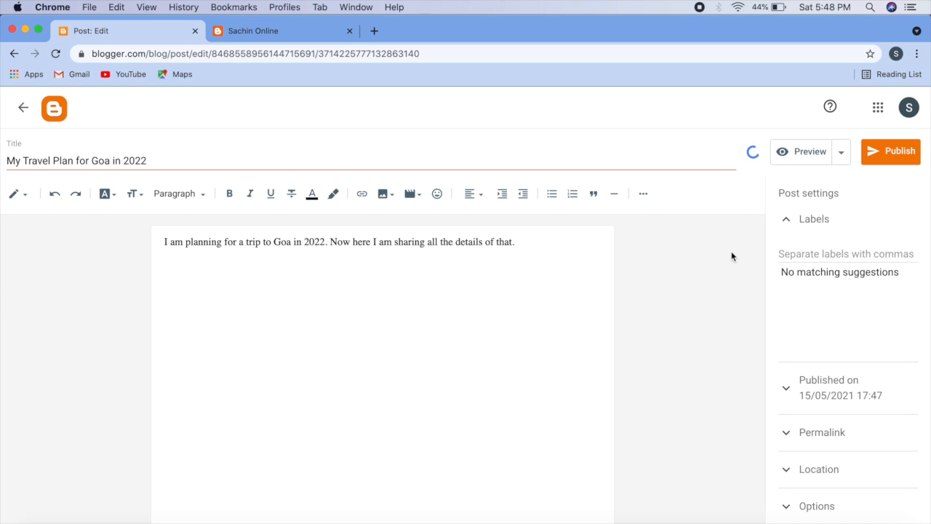
Add the label "Travel" to the post in the post settings
click(788, 226)
click(787, 223)
click(803, 256)
text(Travel)
click(621, 343)
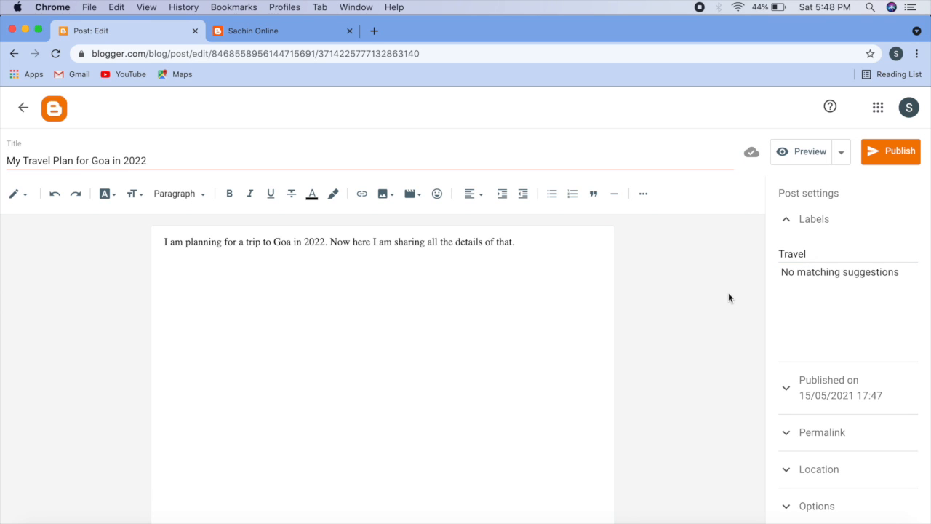
Review the post's permalink, including its date part, and keep the Automatic permalink option
click(787, 227)
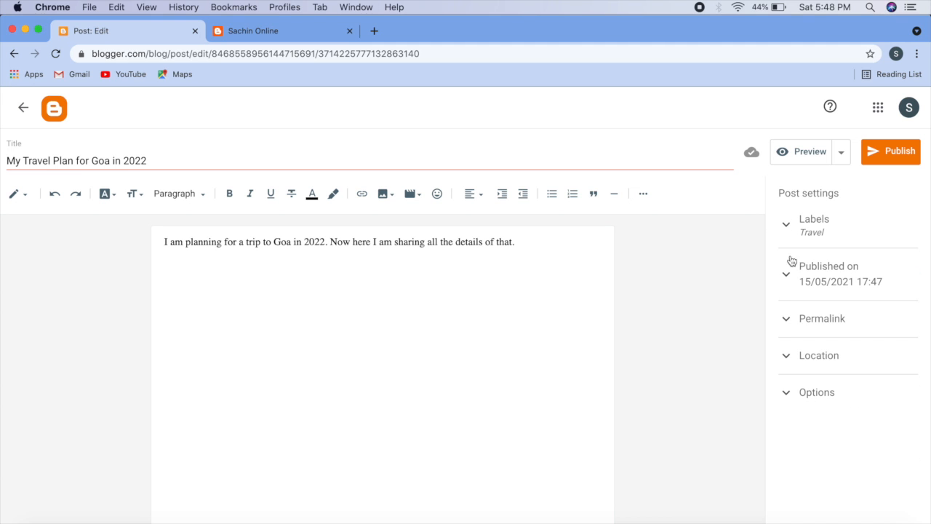
click(787, 320)
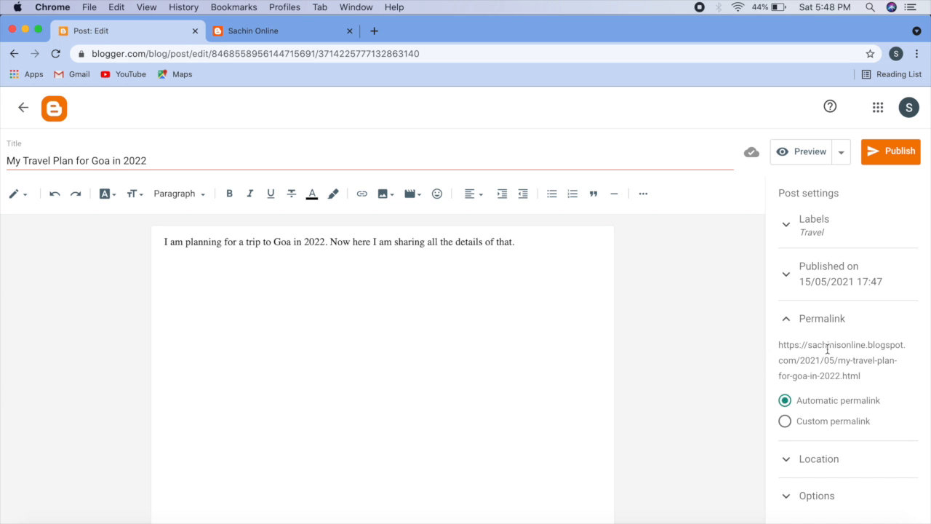
drag(802, 359, 839, 360)
click(800, 358)
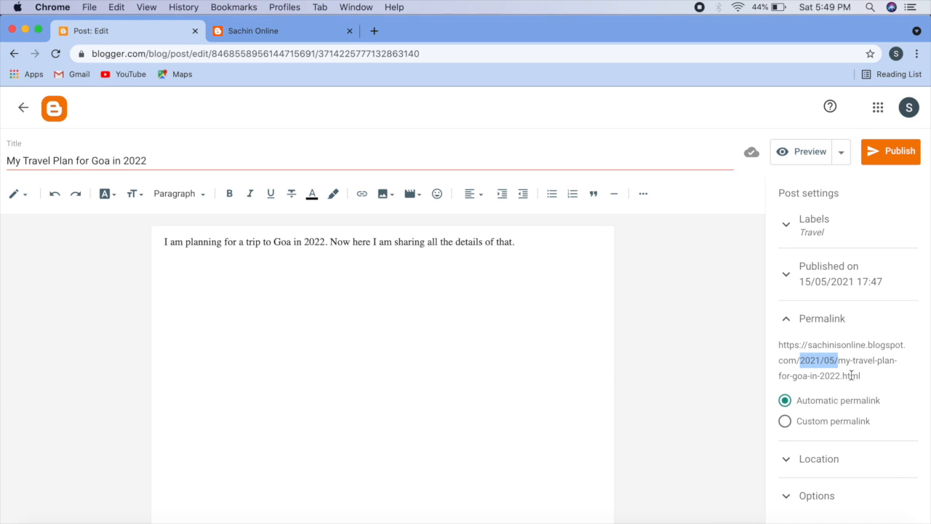
click(787, 402)
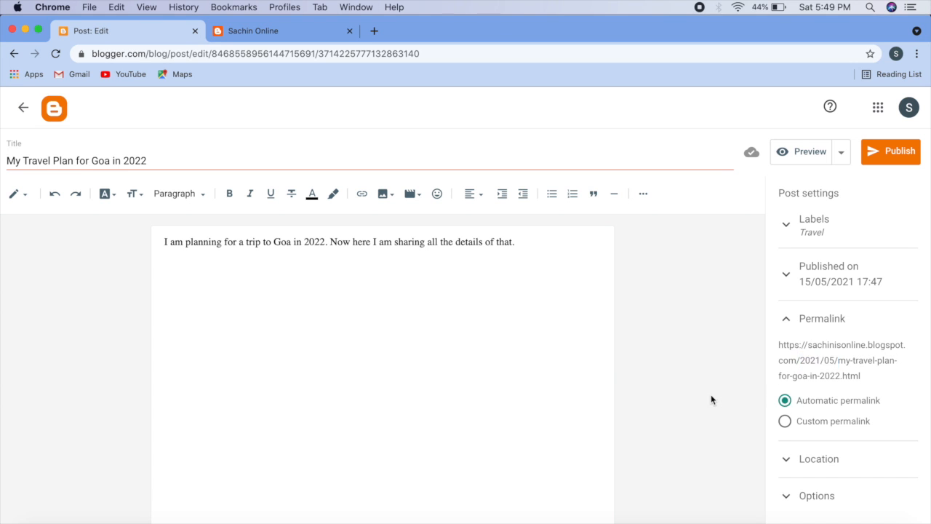
Set the post's location to Patna, Bihar, India, and show the reader comments options
click(786, 460)
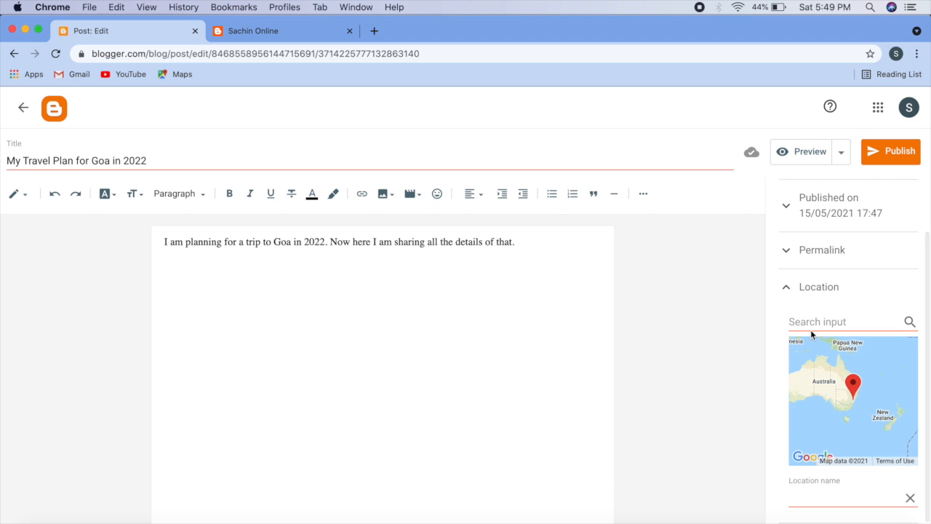
click(810, 326)
text(patna)
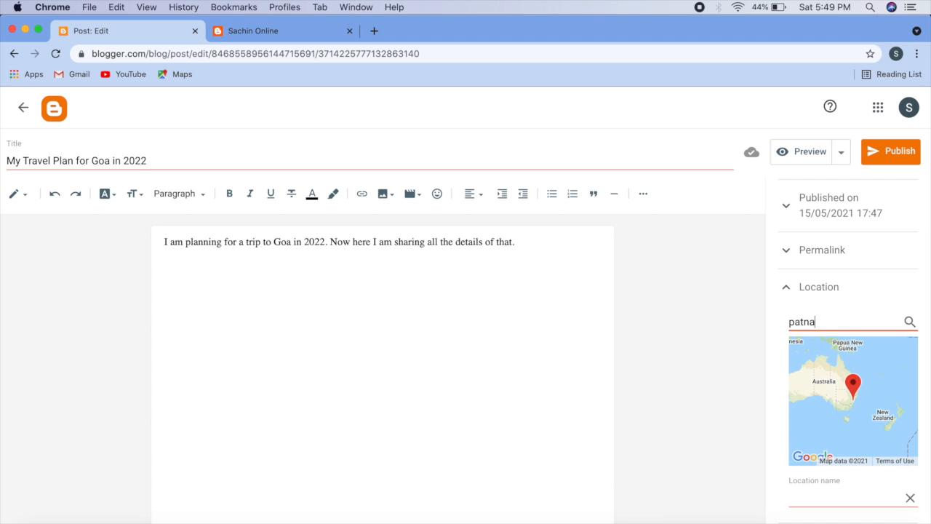
click(909, 322)
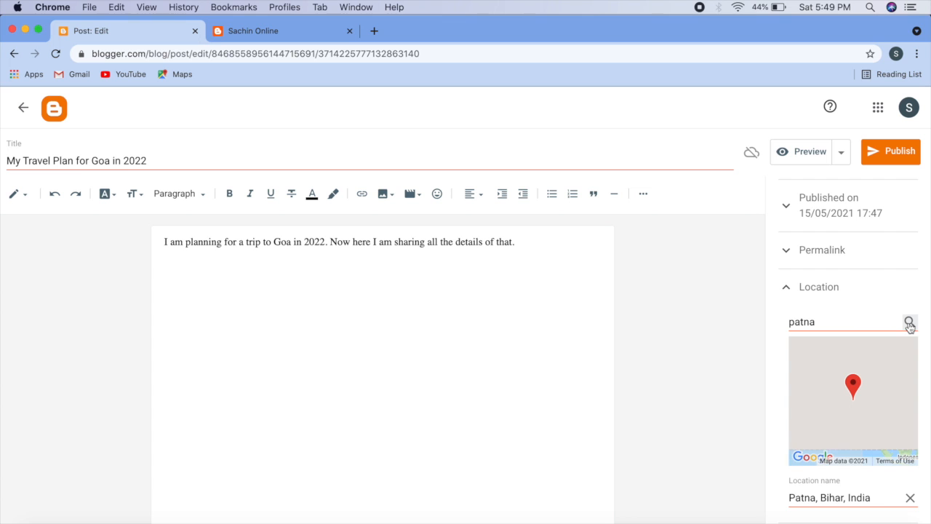
scroll(910, 325, down, 1)
click(814, 518)
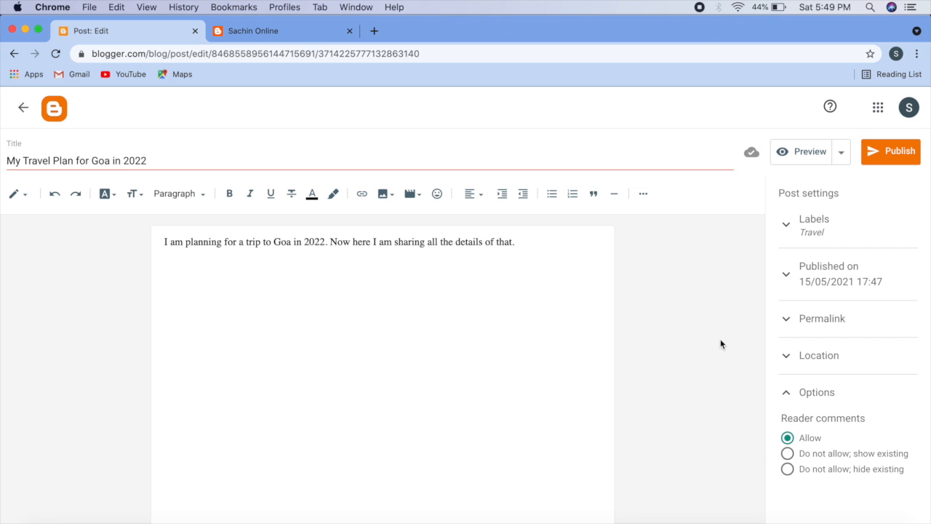
Preview the Goa travel post and look over its title, body, label and location
click(795, 153)
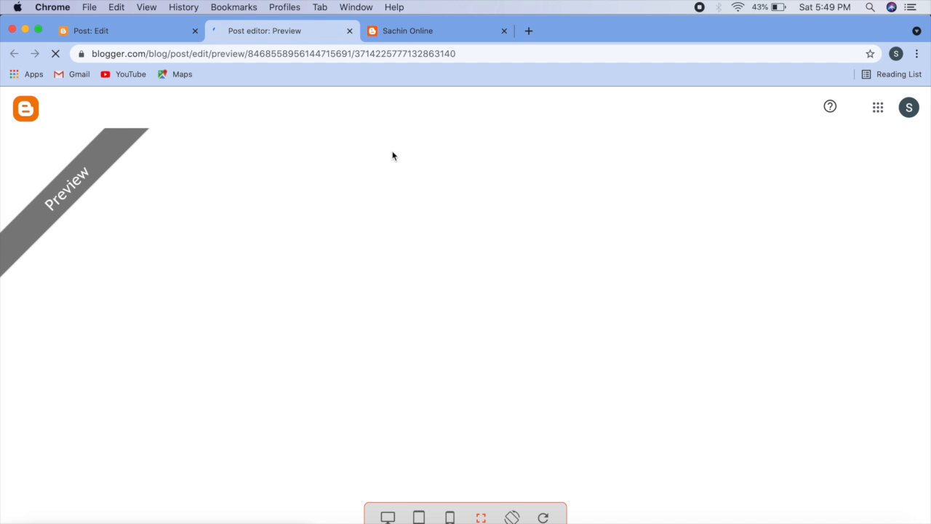
scroll(393, 155, down, 3)
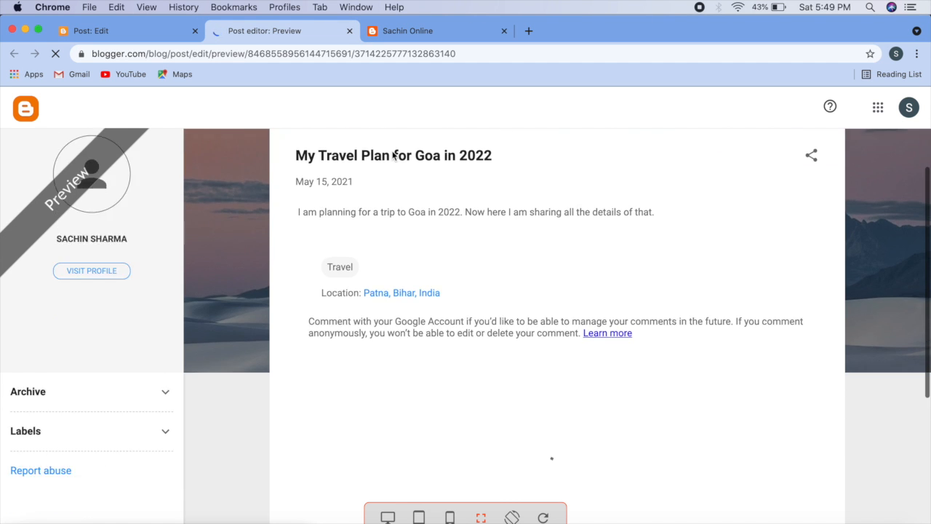
scroll(392, 155, up, 3)
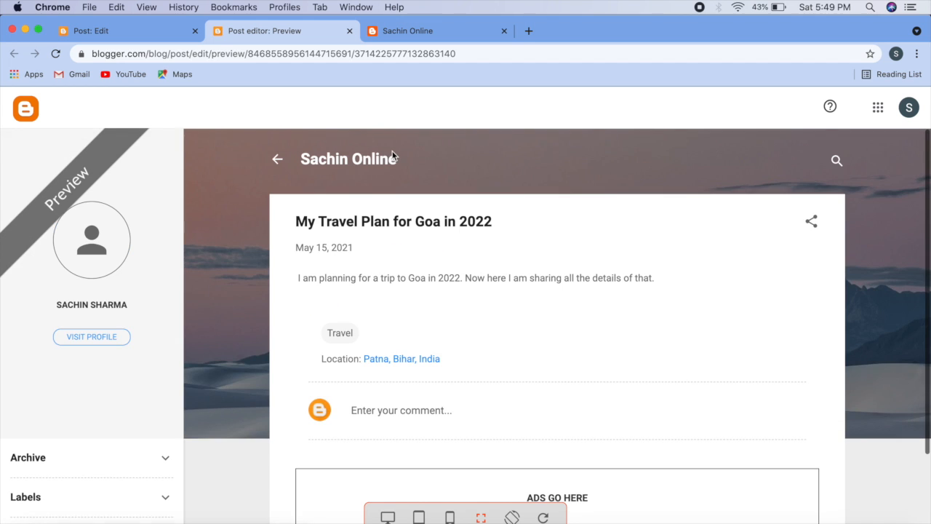
Return to the post editor and publish the Goa travel post to the blog
click(145, 30)
click(914, 151)
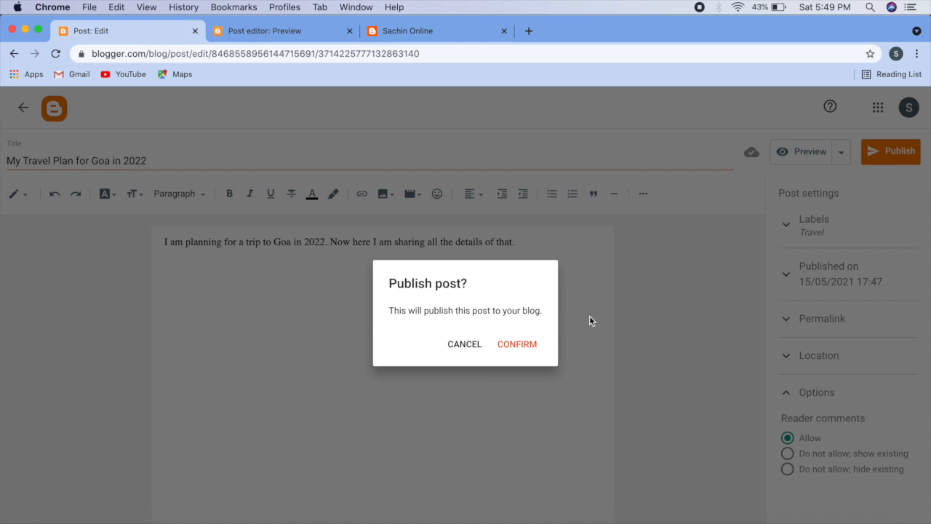
click(532, 345)
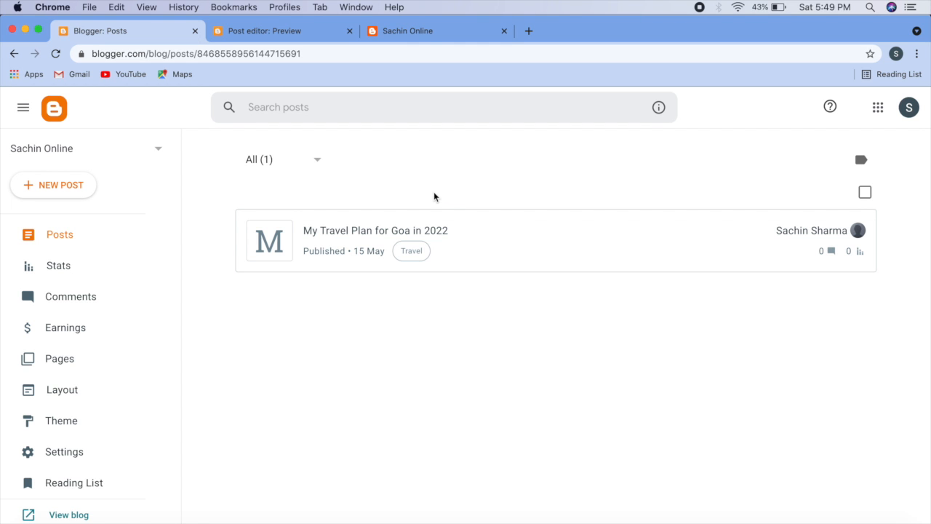
Reload the blog's public page to check the published post, and return to the Blogger dashboard
click(423, 32)
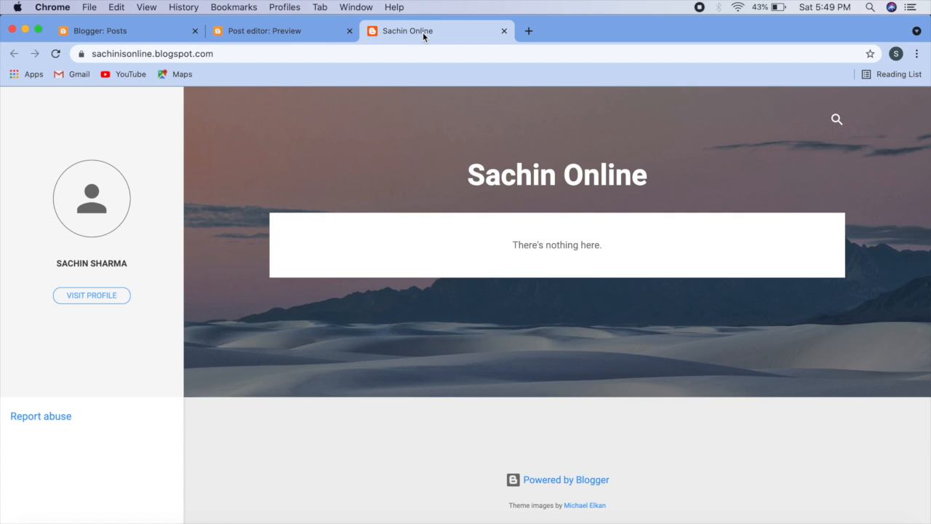
click(55, 53)
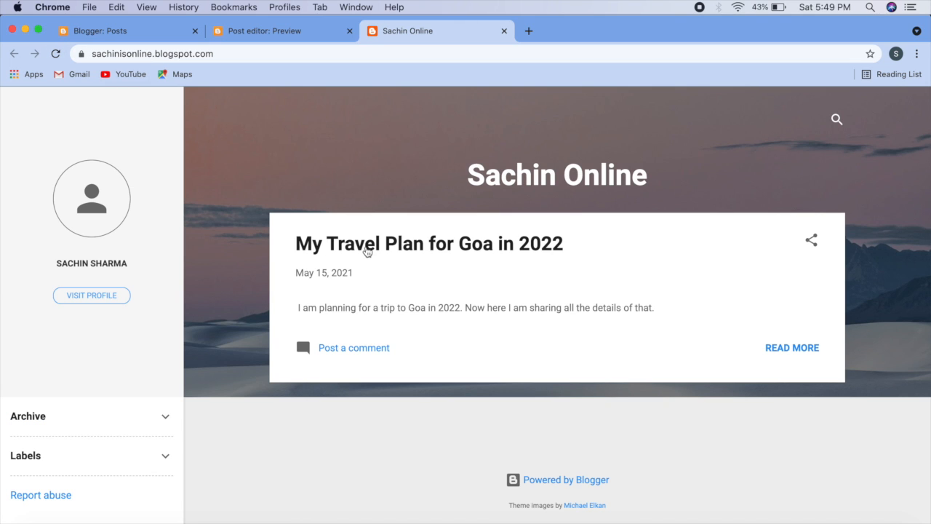
click(131, 30)
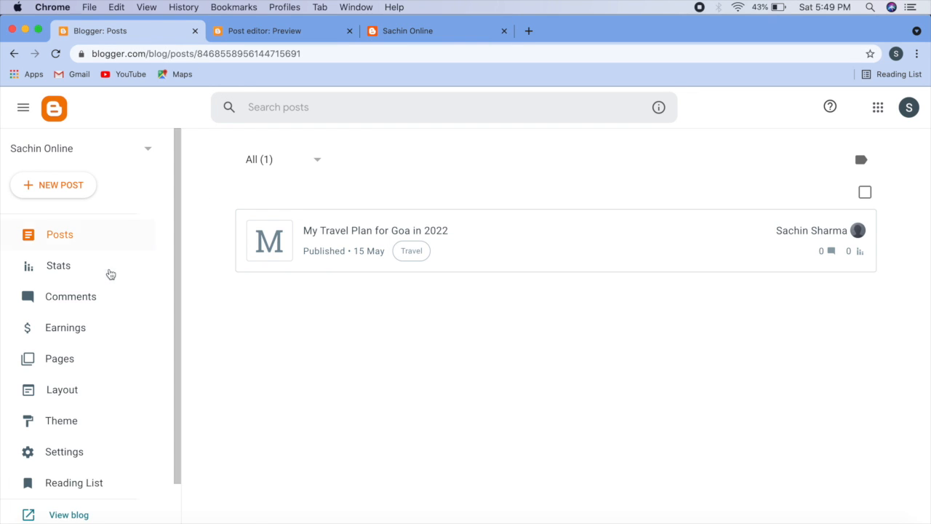
Create a new page on the blog titled "Contact Me"
click(79, 358)
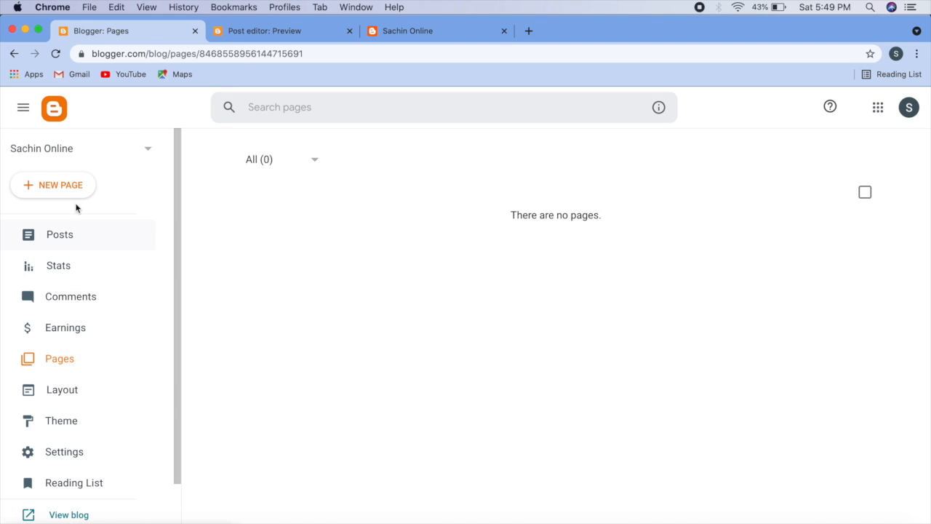
click(69, 194)
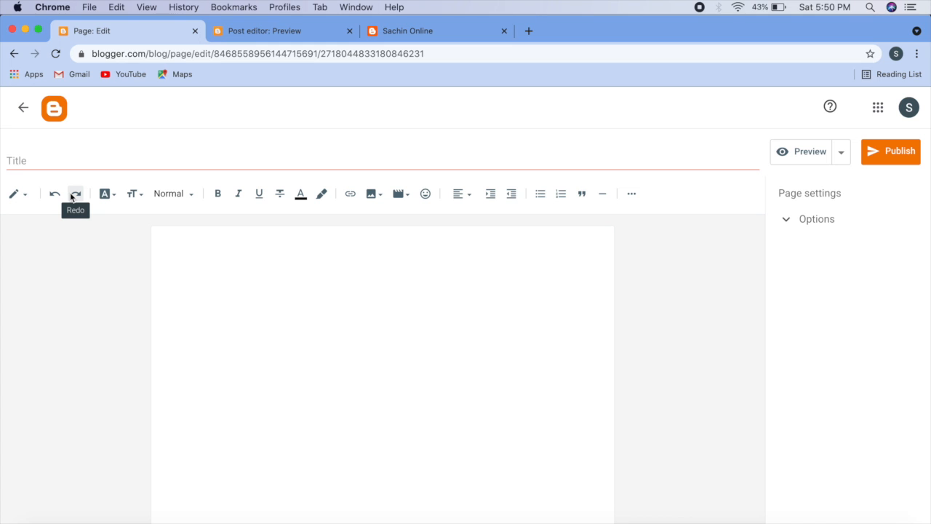
click(62, 162)
text(Contact Me)
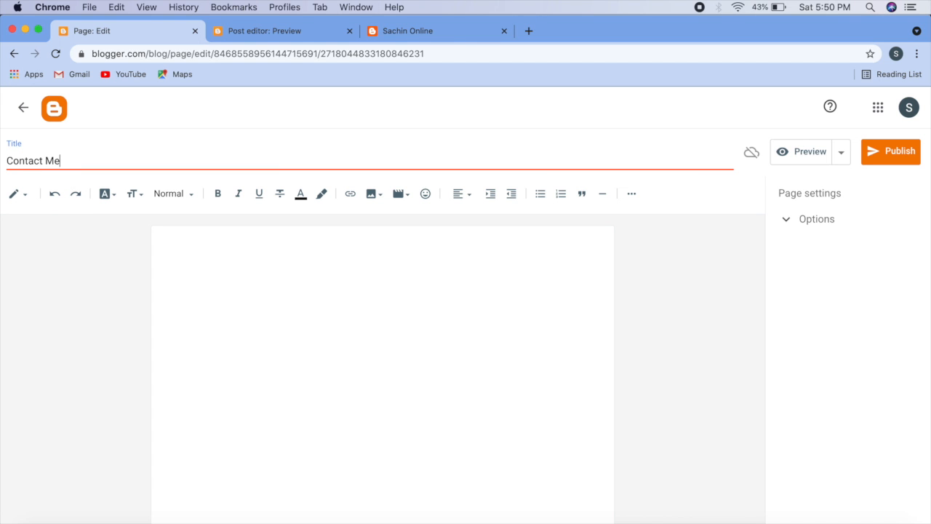
Write the page's opening sentence: "Here is all the way through which you can contact me."
click(177, 280)
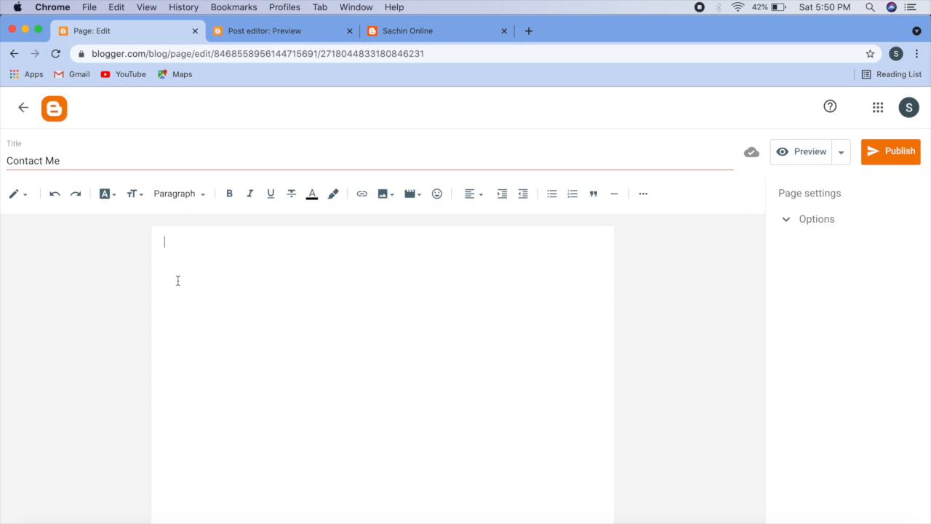
text(Here is all the way through )
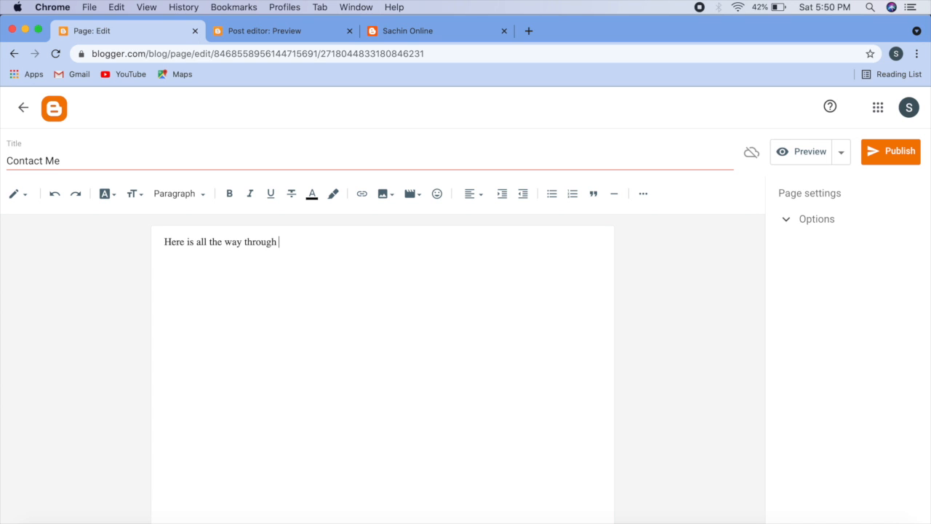
text(which you cn )
text(n contact me )
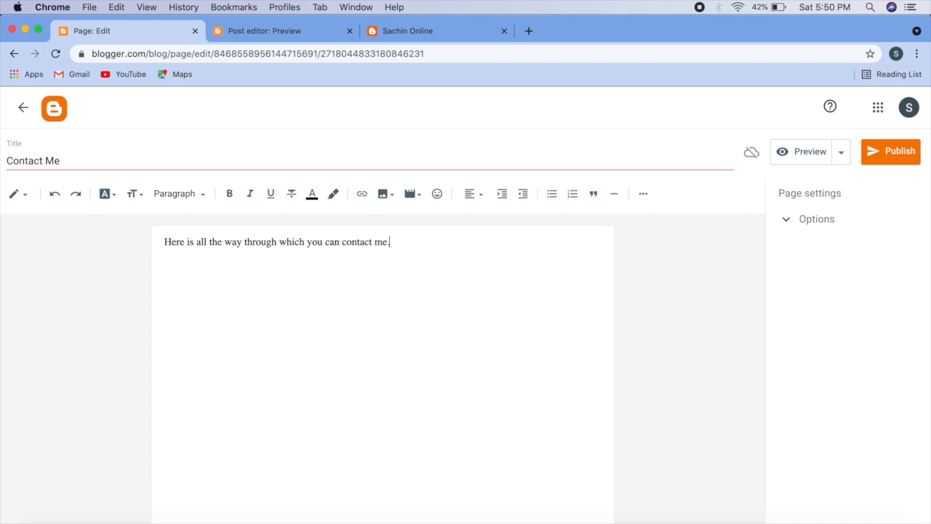
Add separate lines for "Email:", "Phone No:" and "Facebook ID:" below the opening sentence
text(Email:)
key(Return)
text(Phoa)
key(BackSpace)
key(BackSpace)
key(BackSpace)
text(hone No: )
text(Facebook ID)
text(:)
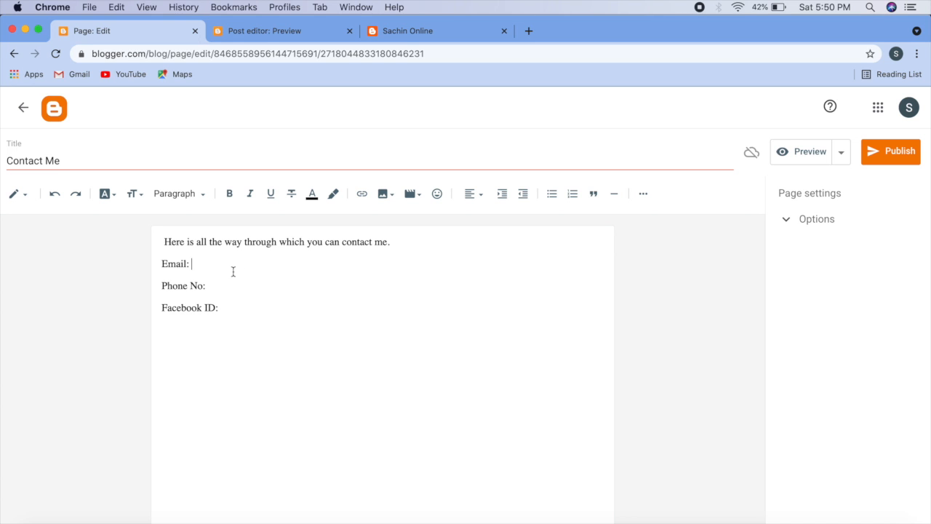
Publish the Contact Me page with reader comments allowed, and open the published page for viewing
click(830, 218)
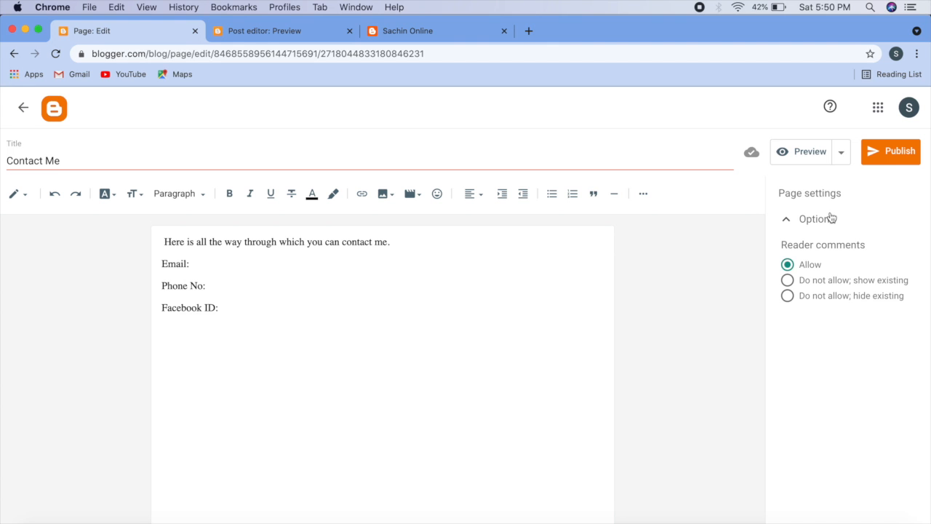
click(883, 155)
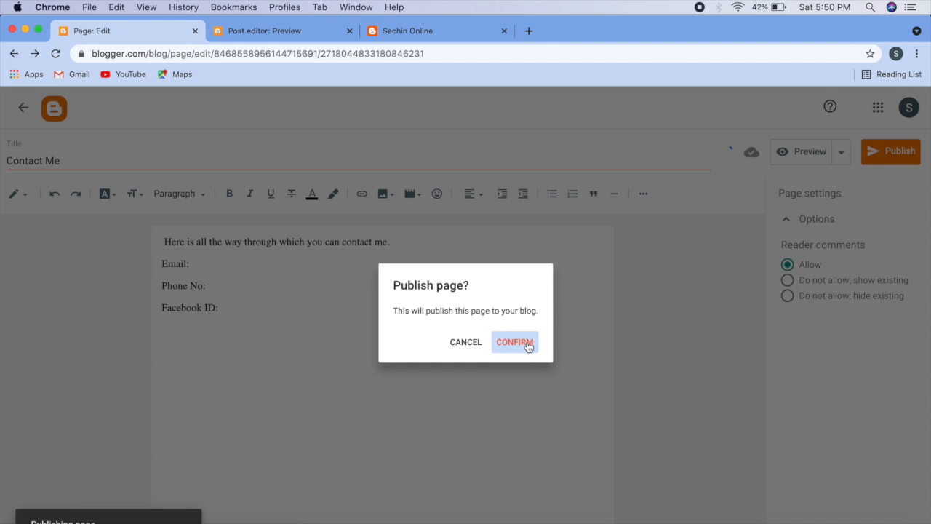
click(518, 344)
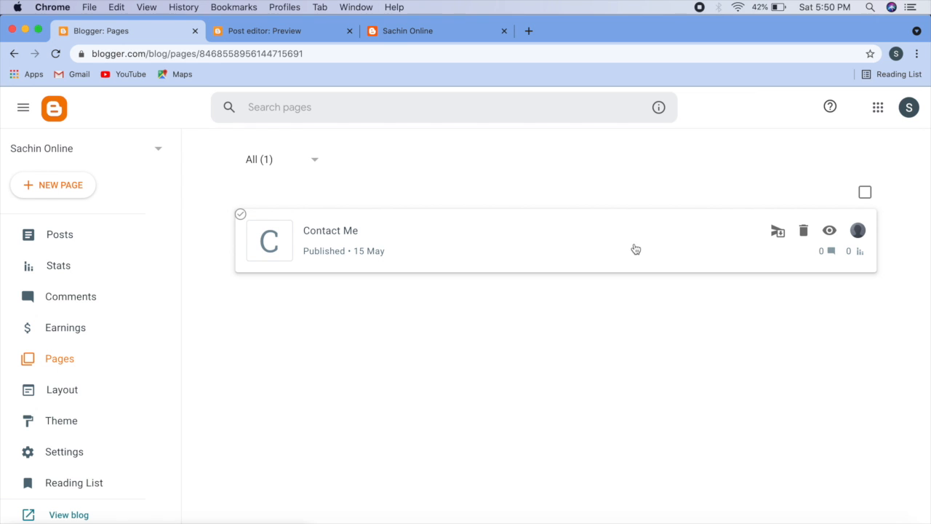
click(828, 232)
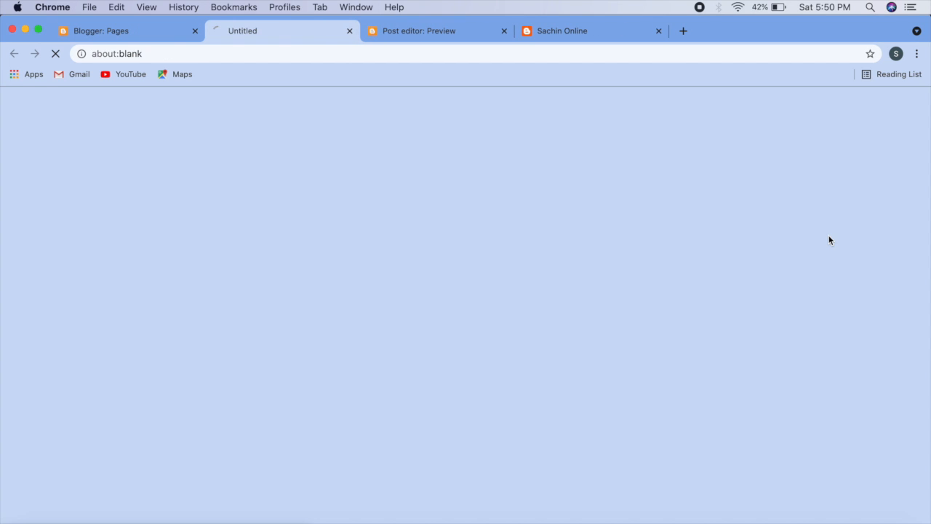